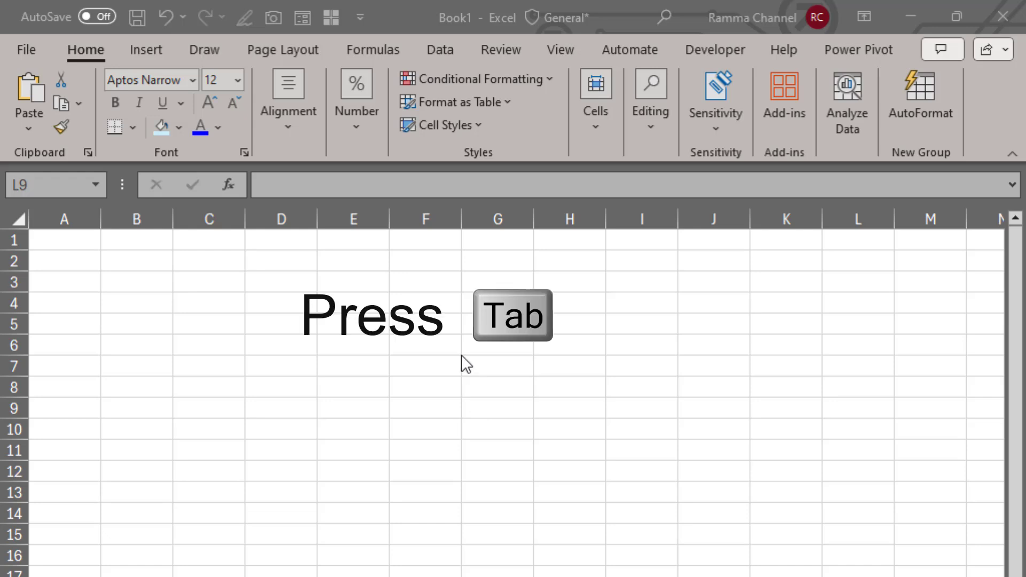
Step: Reveal the ribbon KeyTips with Alt on the blank workbook
key(alt)
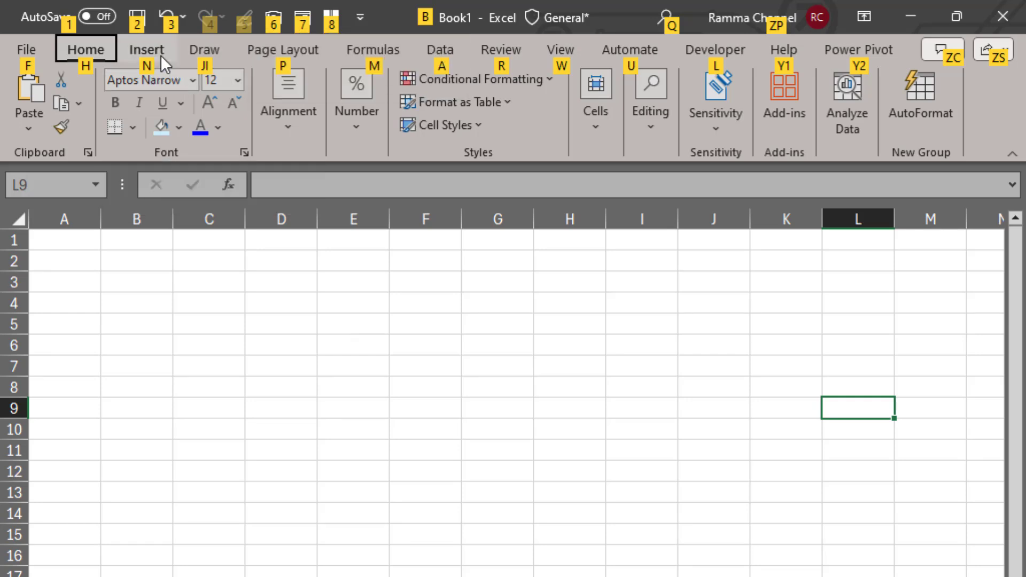
Step: Show the Insert tab's KeyTips with N, then back out to the top-level tab letters
key(n)
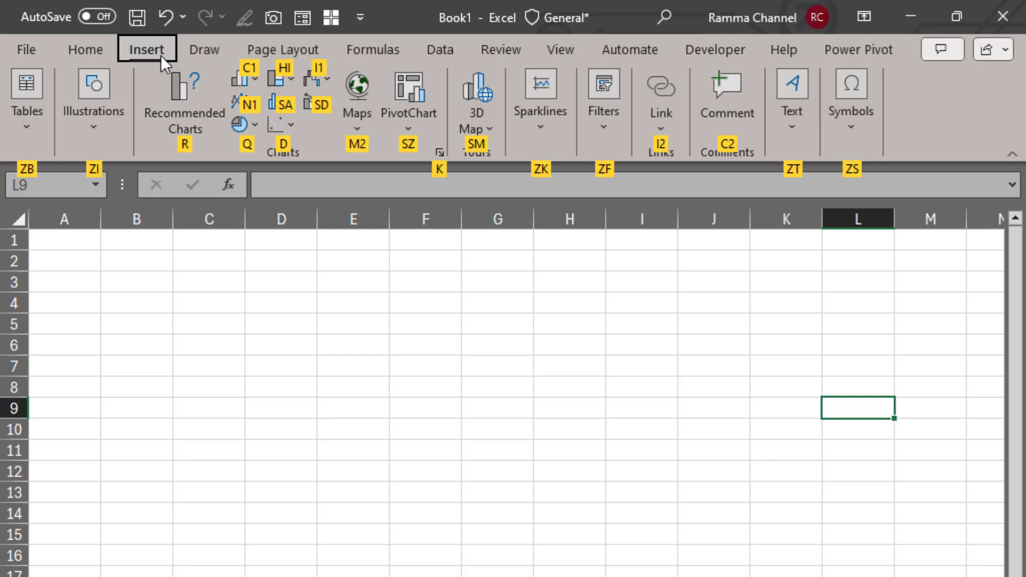
key(Escape)
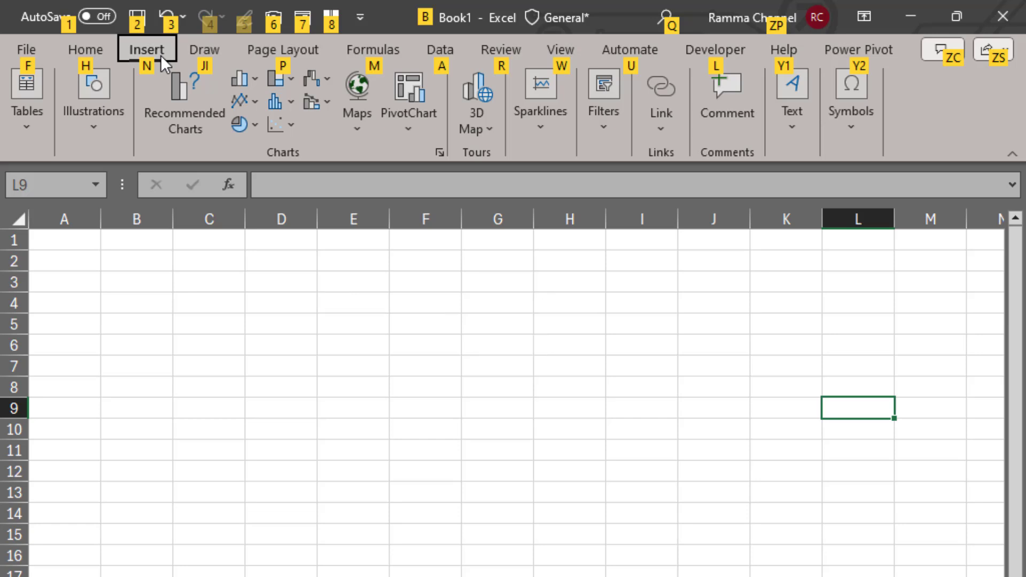
Step: Go to the Home tab (H) and expand the Conditional Formatting menu (L)
key(h)
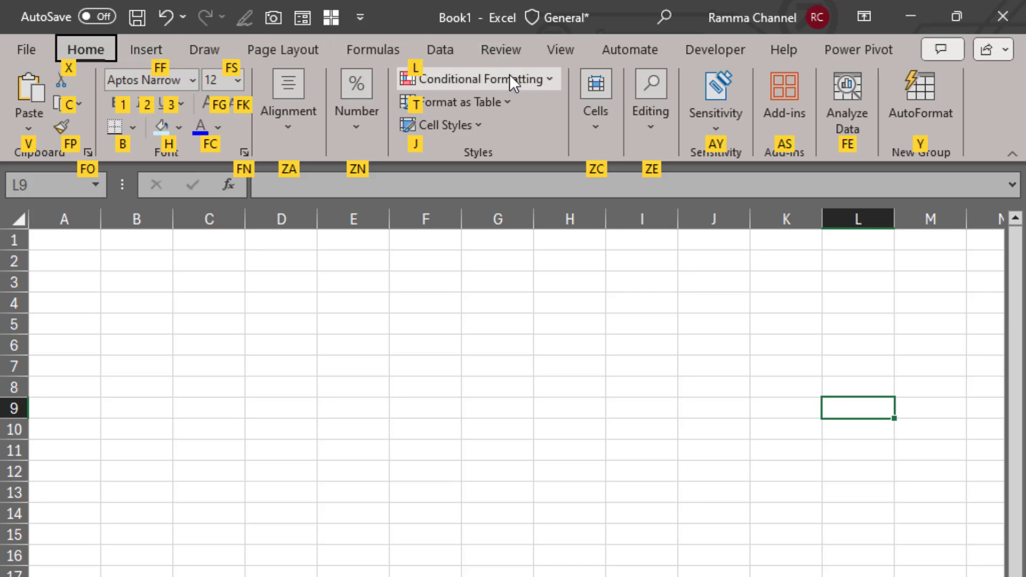
key(l)
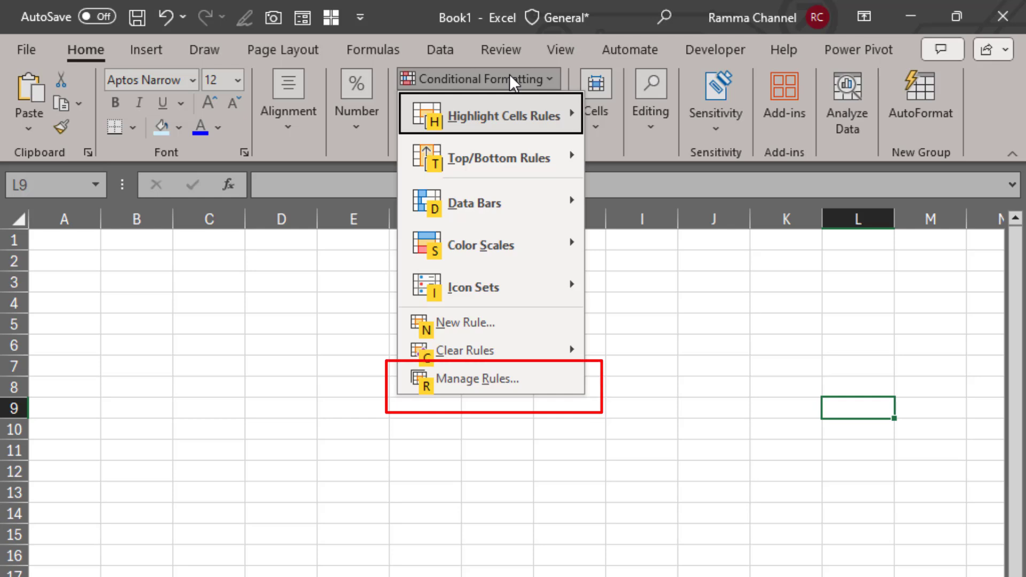
Step: Bring up Manage Rules (R) and nudge the Rules Manager dialog slightly left
key(r)
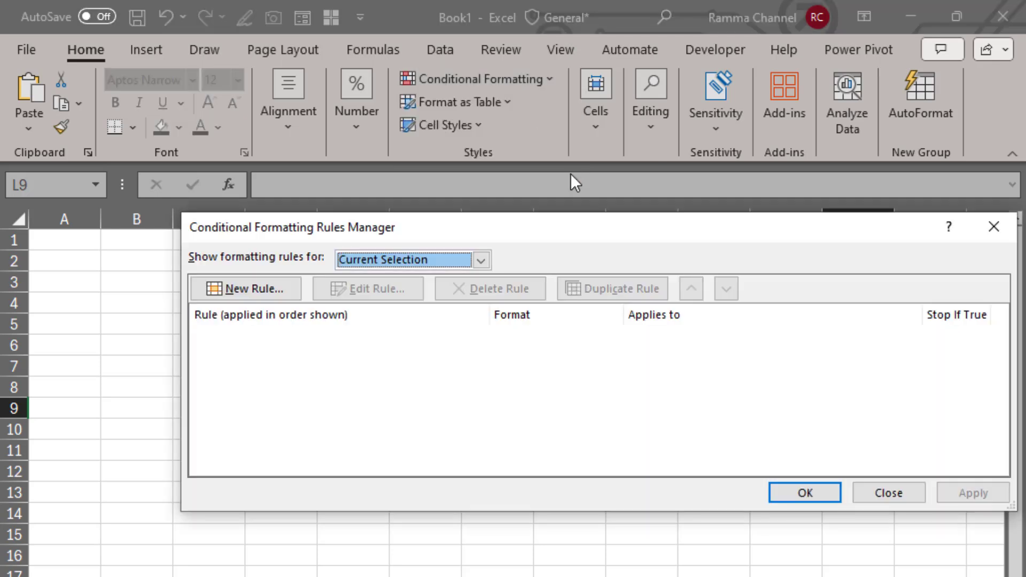
drag(672, 235, 612, 238)
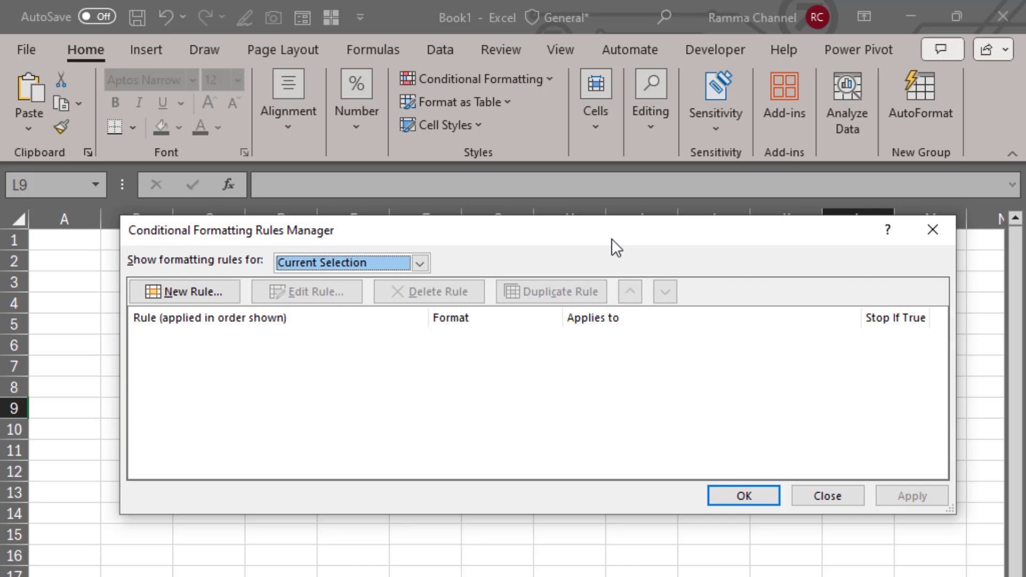